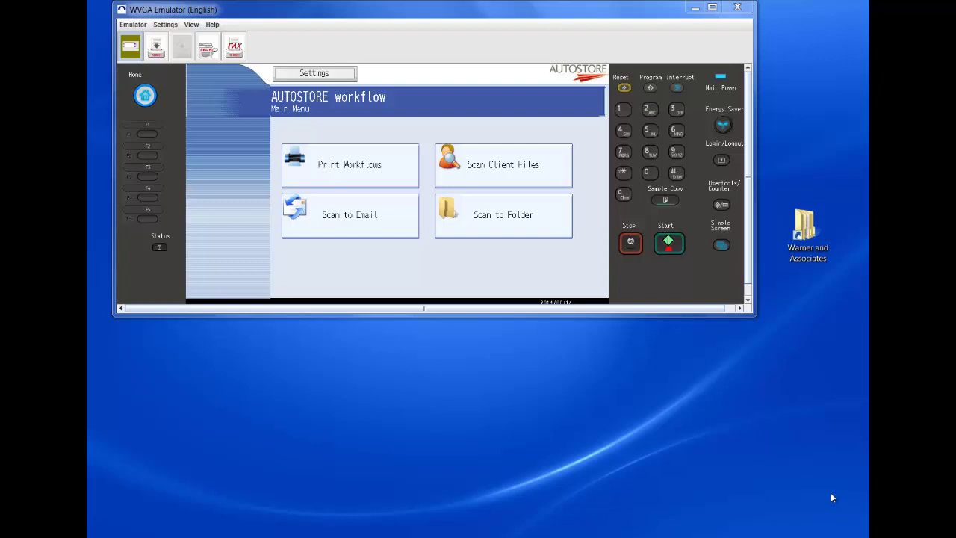
Open the Warner and Associates files and select the first listed client's 2013 folder for an Existing Client scan.
double_click(824, 219)
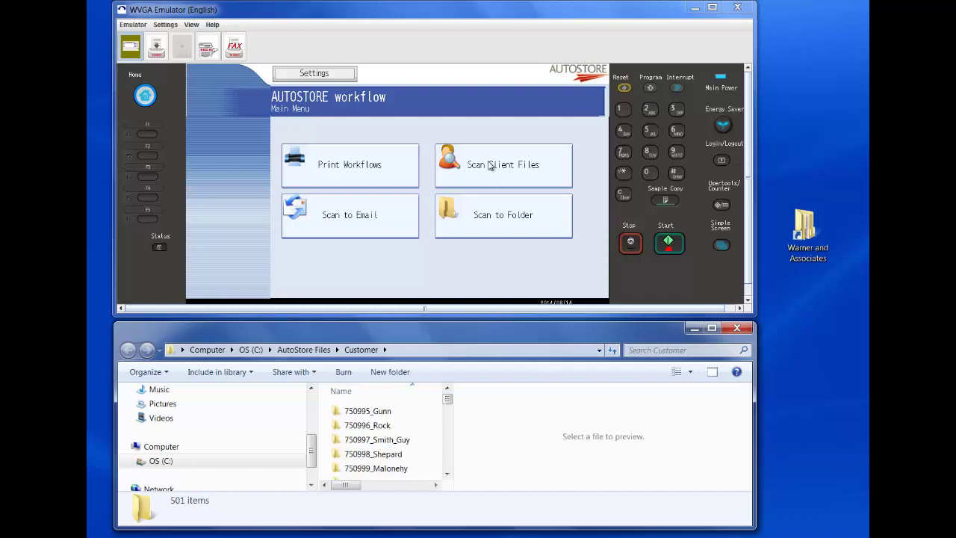
click(491, 166)
click(354, 166)
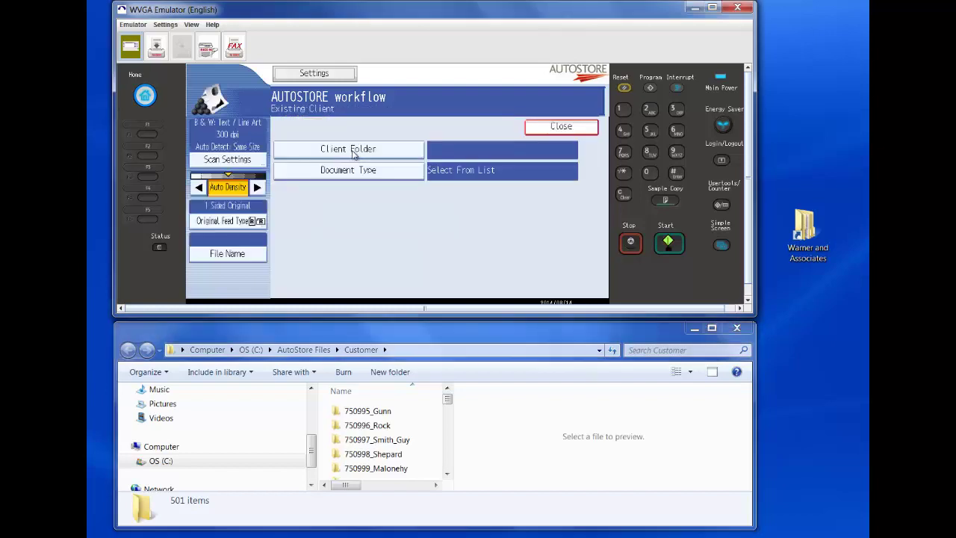
click(354, 151)
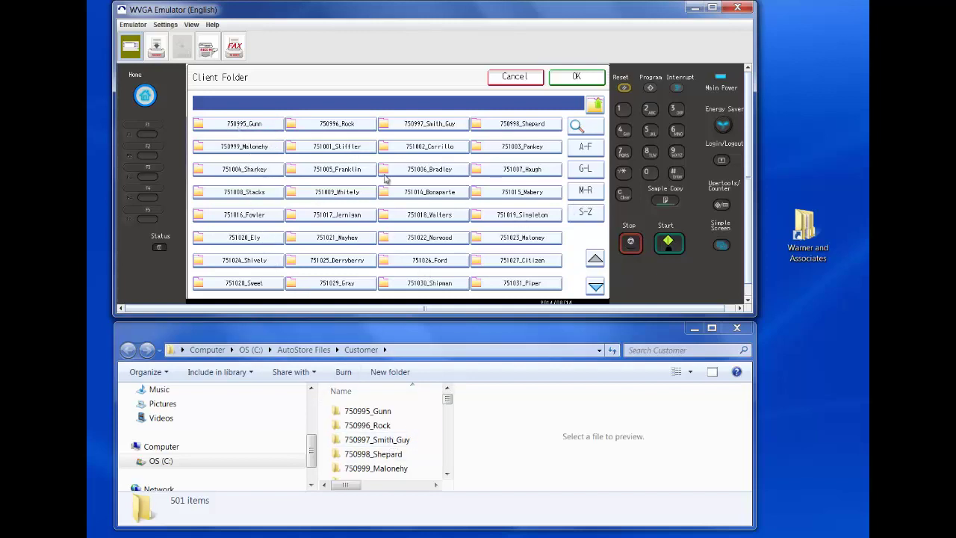
click(254, 124)
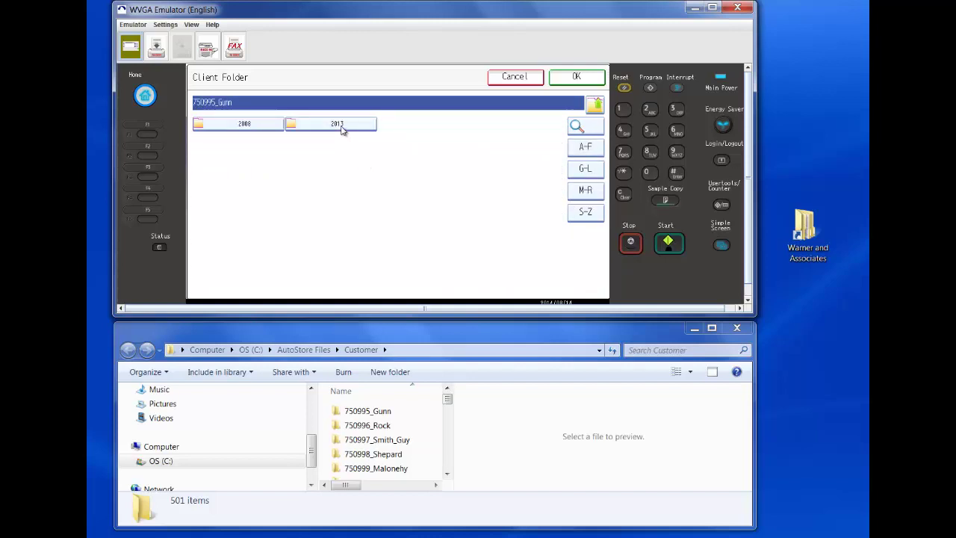
click(342, 127)
click(573, 82)
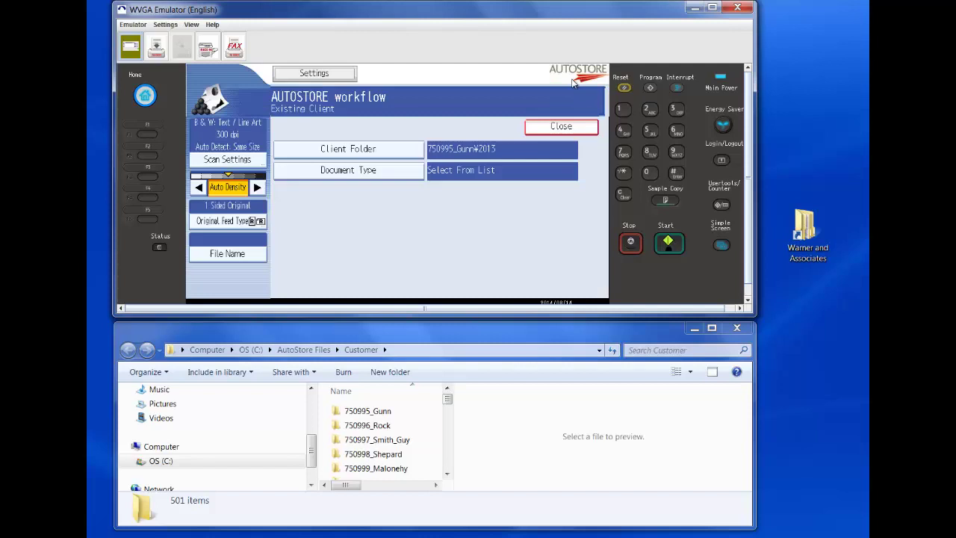
Set the existing client's document type to Correspondence and start the scan.
click(359, 175)
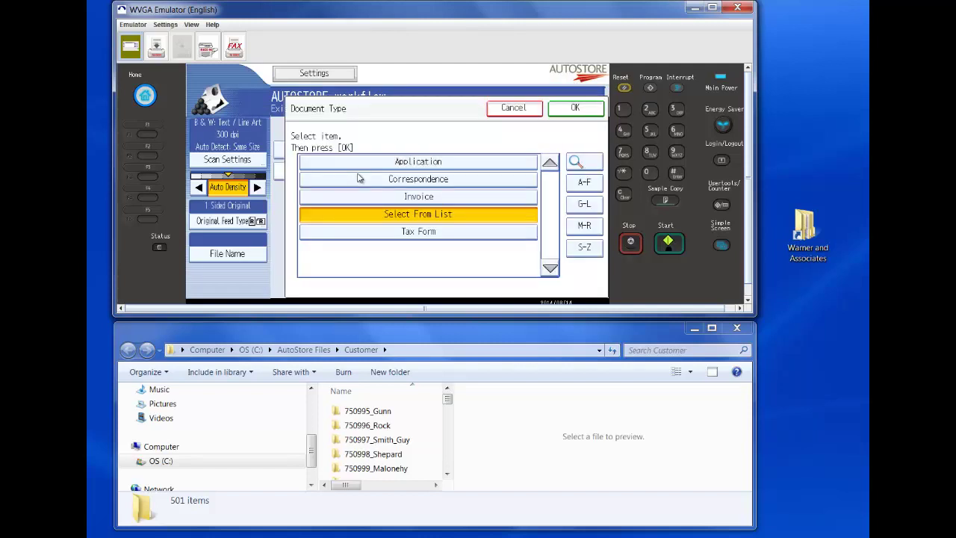
click(430, 180)
click(574, 109)
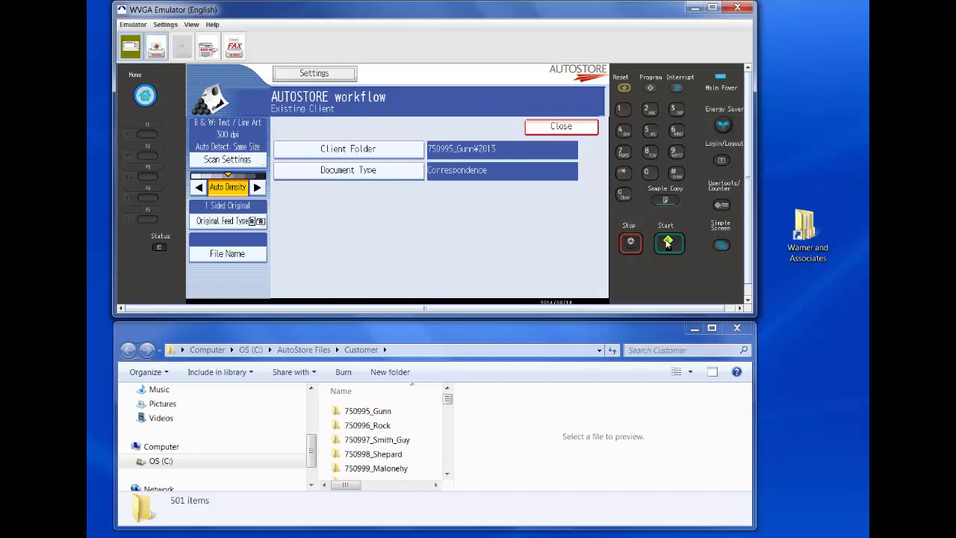
click(667, 243)
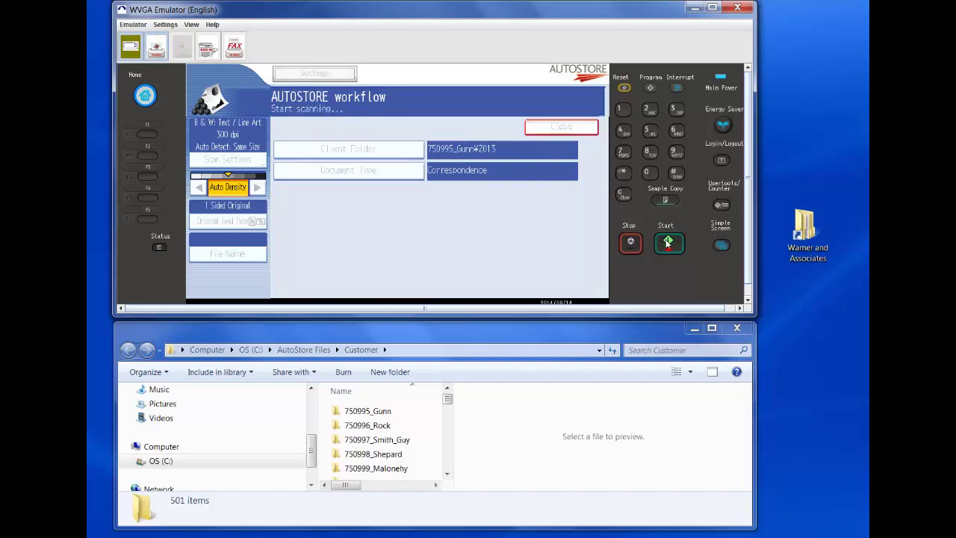
Check the first client's 2013 folder for the scanned correspondence, then return to the Customer folder.
double_click(367, 411)
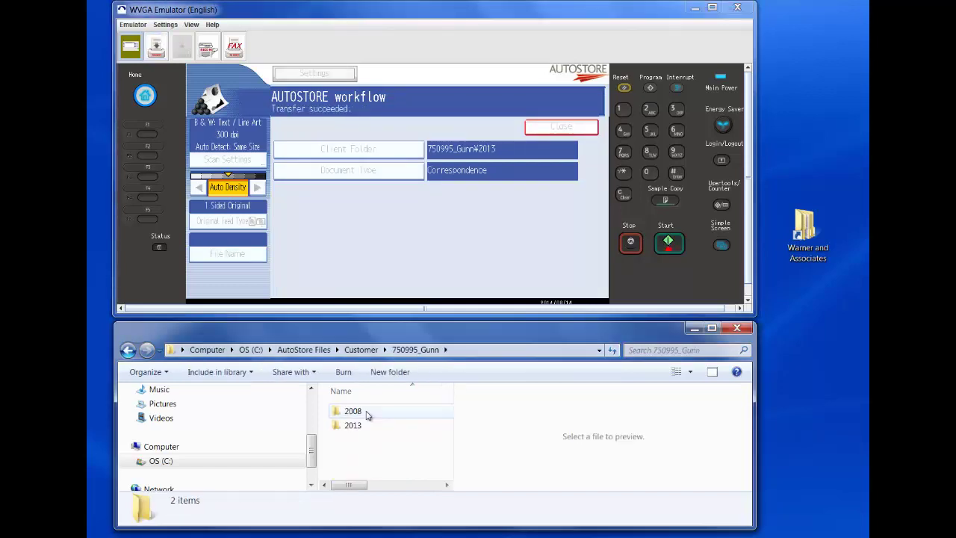
double_click(354, 426)
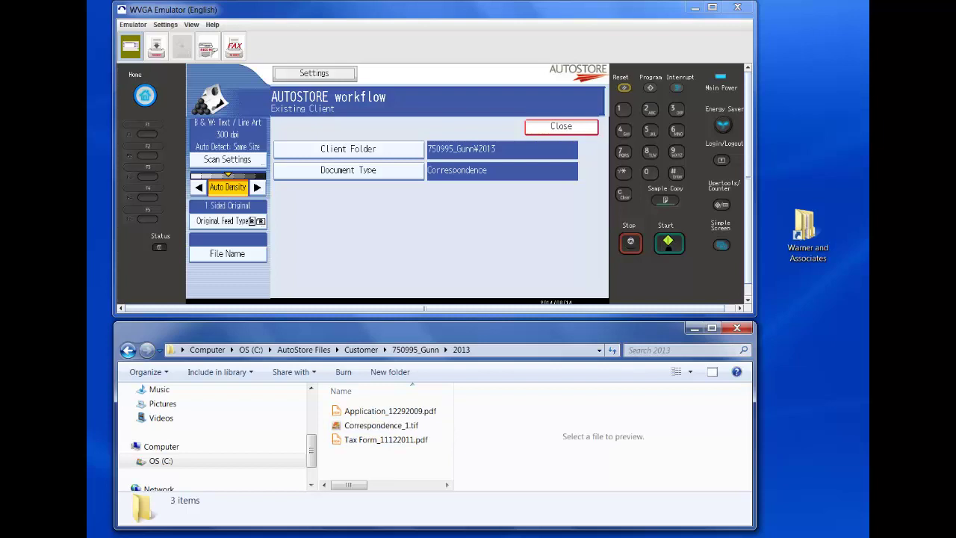
click(371, 353)
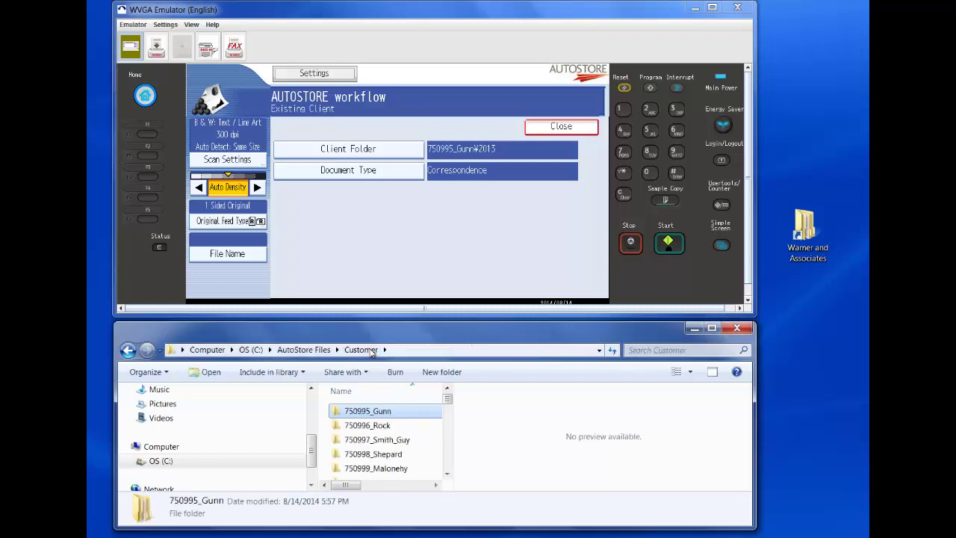
Close the Existing Client form and start a New Client scan with the customer's name filled in.
click(561, 127)
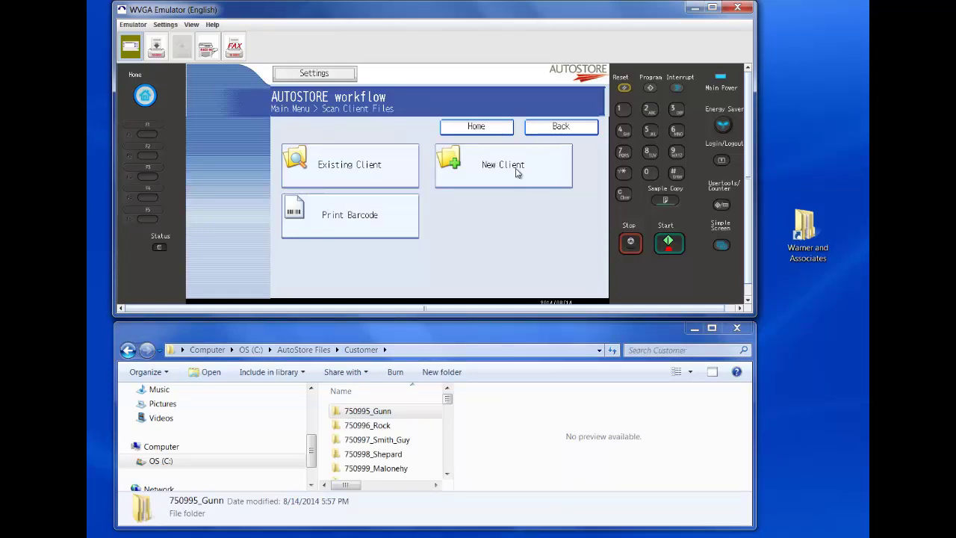
click(517, 173)
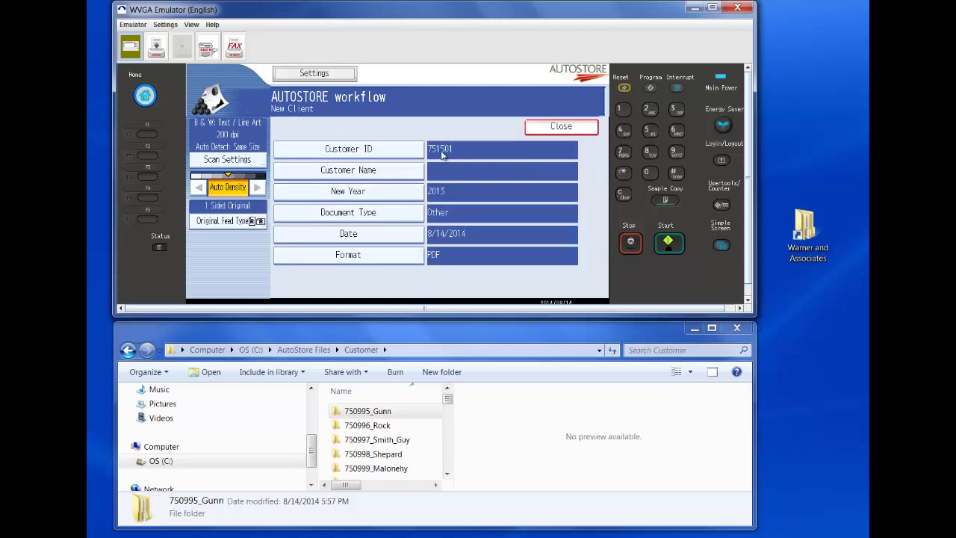
click(355, 175)
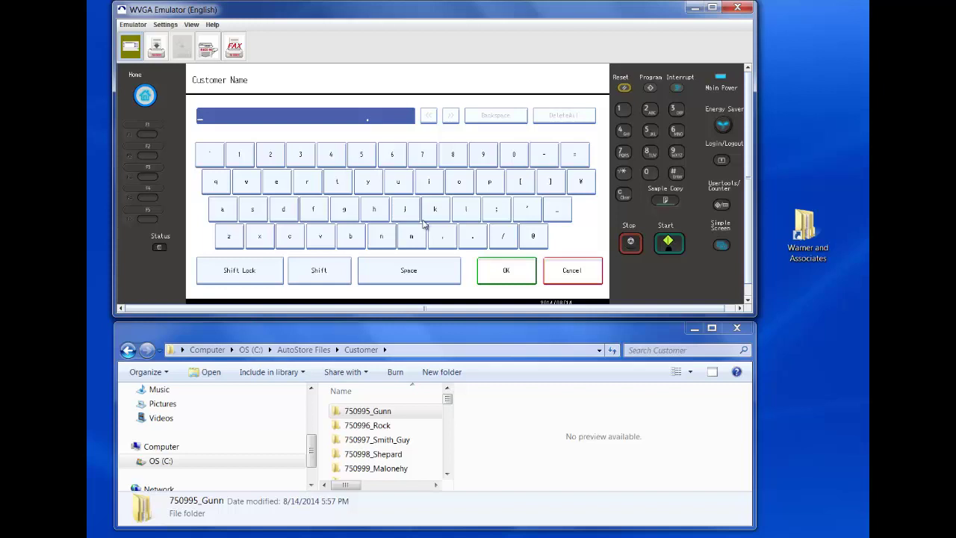
click(322, 236)
click(420, 185)
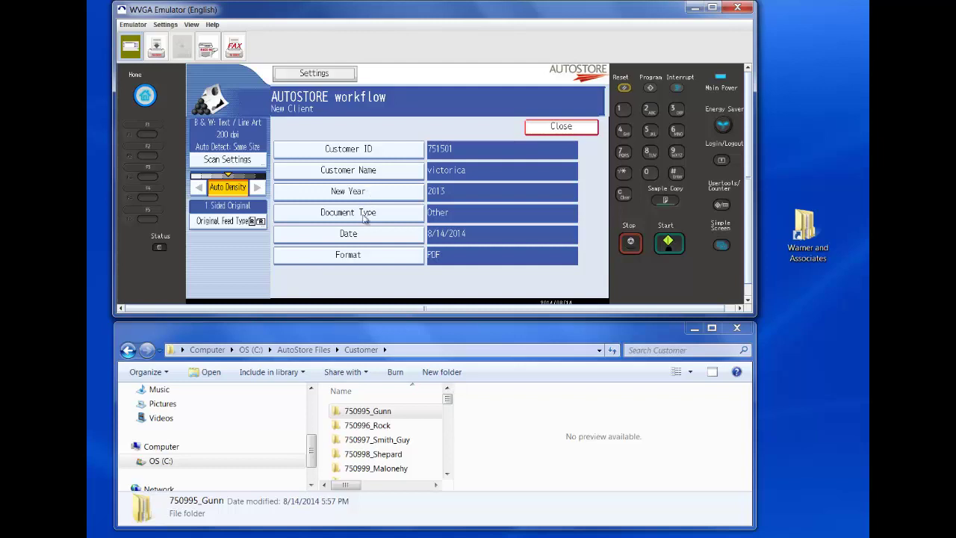
Set the new client's document type to Invoice and start the scan.
click(366, 213)
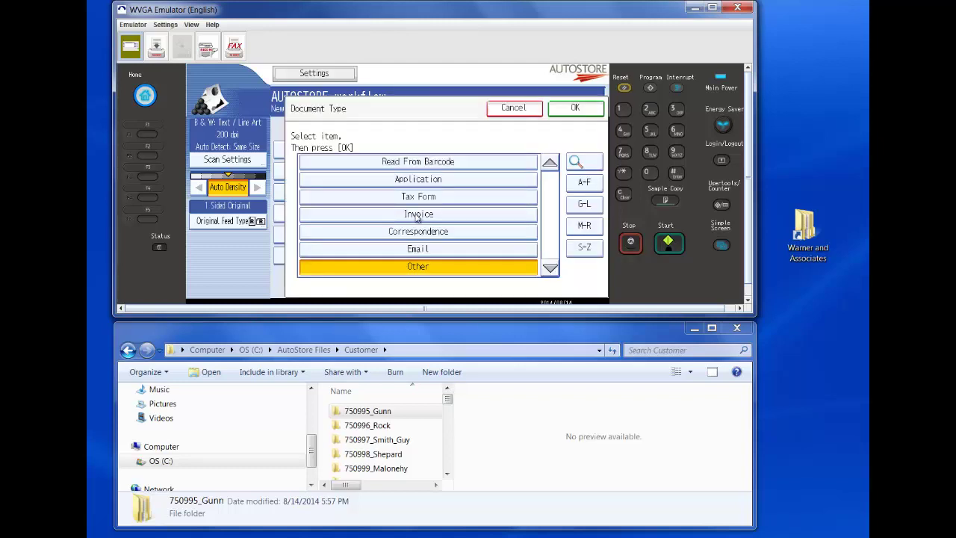
click(417, 217)
click(581, 111)
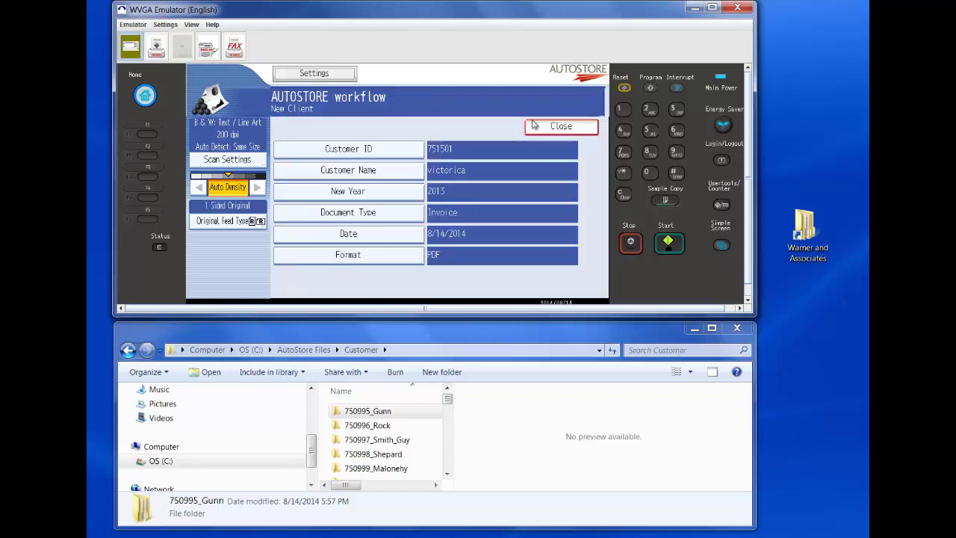
click(668, 244)
Sort the Customer folders by name and look inside the newly created client's 2013 folder.
click(342, 392)
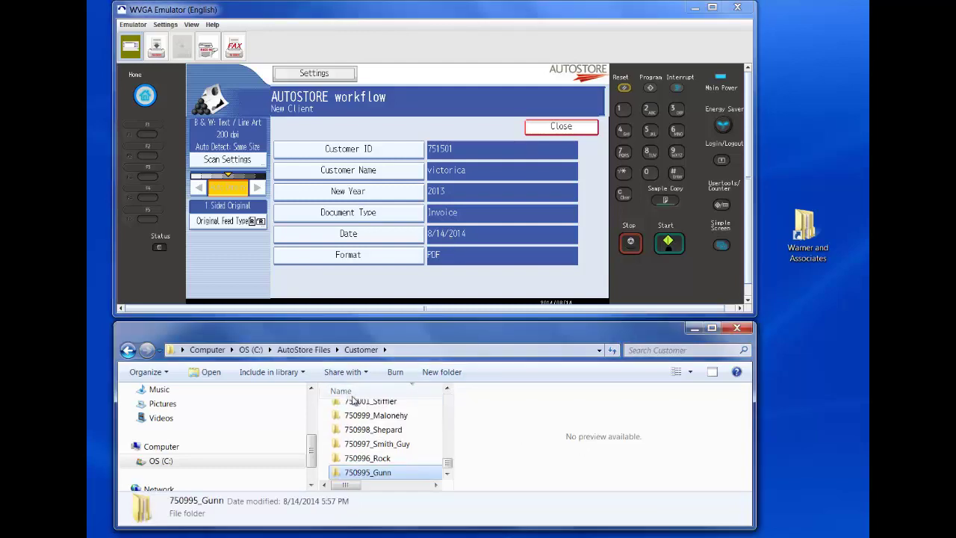
click(345, 391)
double_click(379, 475)
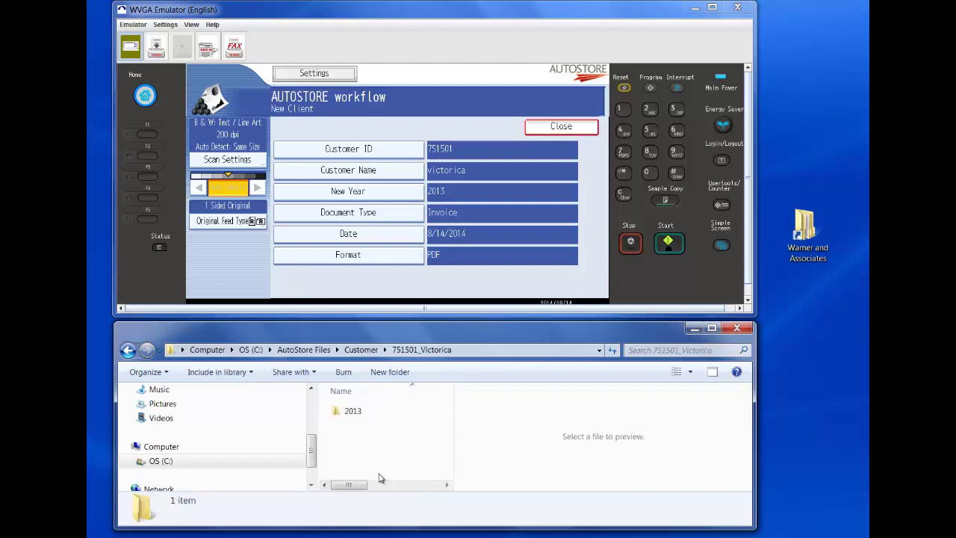
double_click(355, 413)
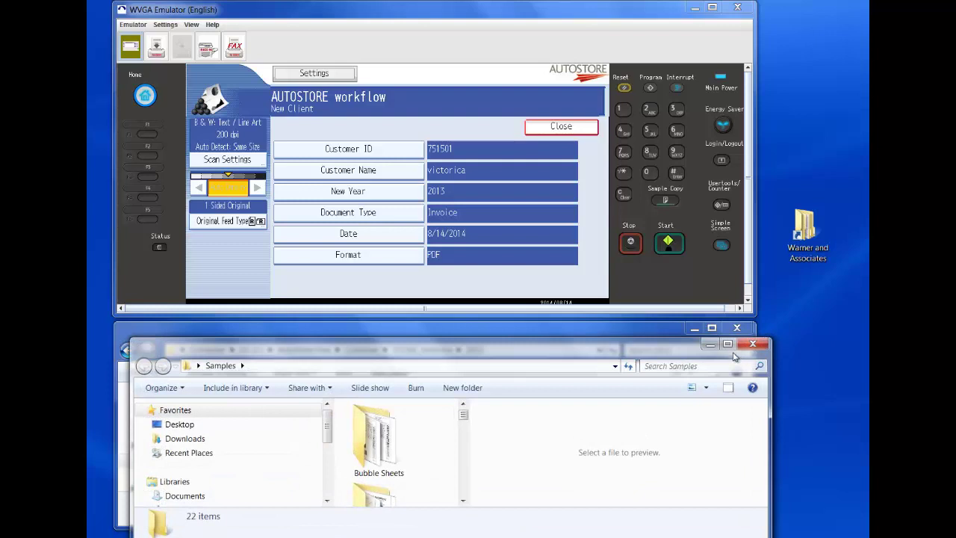
Enlarge the Samples window and send NSibank1.tif to AutoStore using the Existing Customer form.
click(726, 343)
double_click(124, 259)
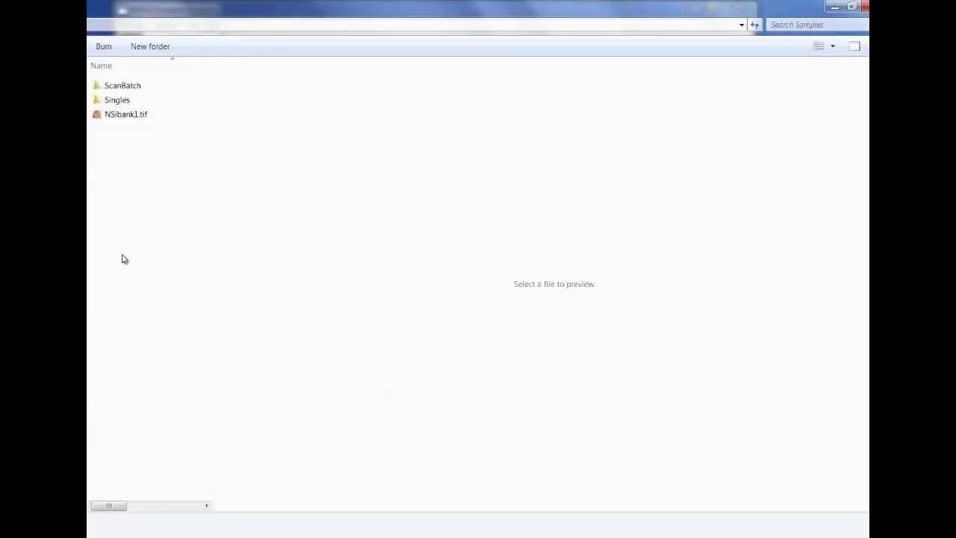
click(118, 115)
right_click(118, 114)
mouse_move(128, 205)
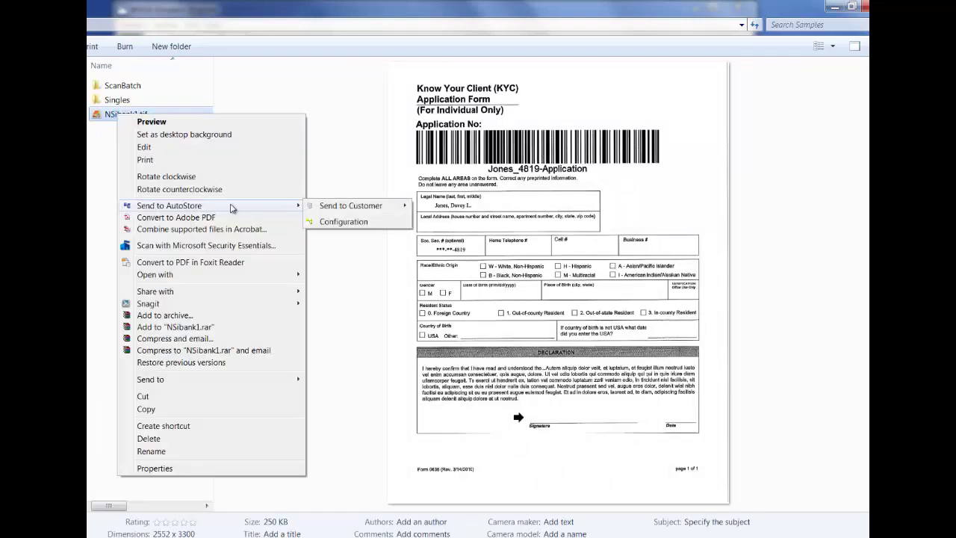
mouse_move(348, 209)
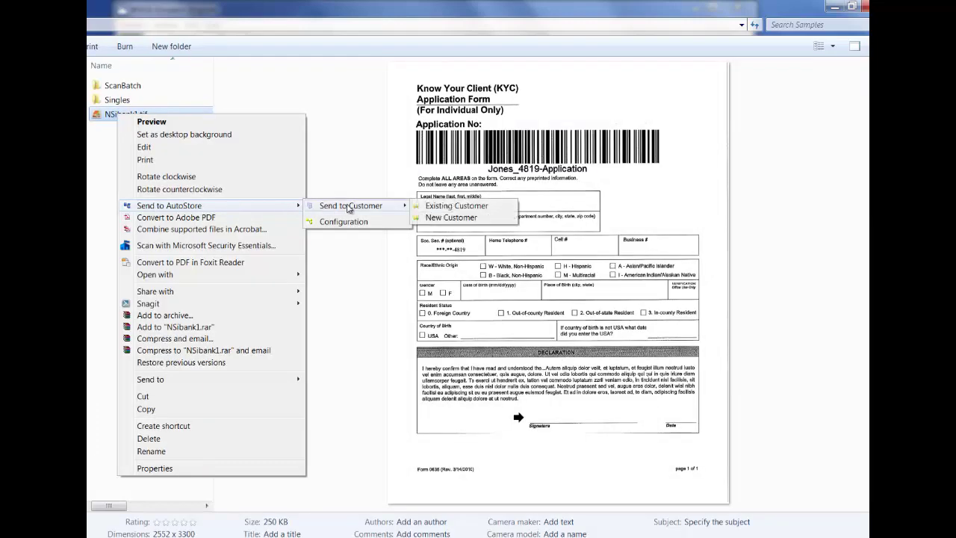
click(455, 209)
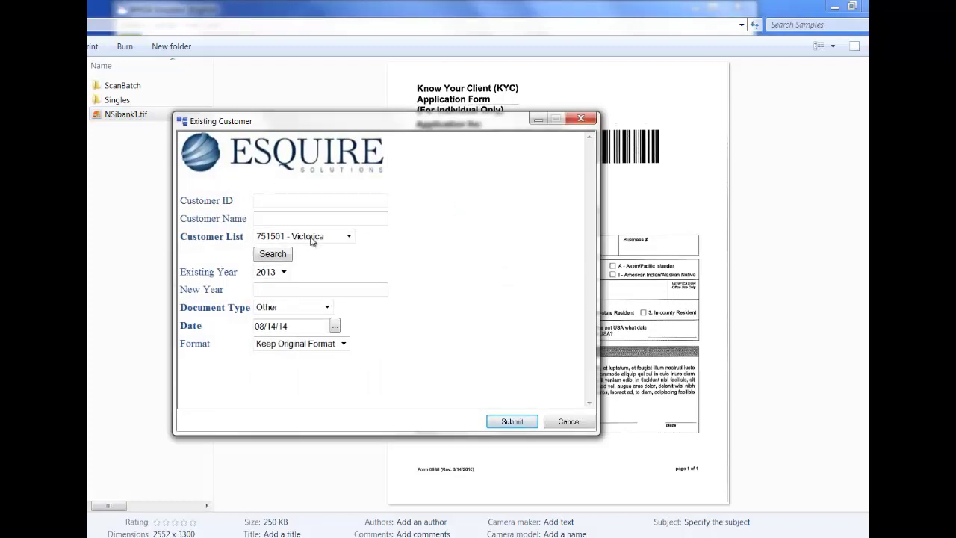
Set the new year to 2012 and the document type to Tax Form, and submit the file.
click(266, 290)
text(2012)
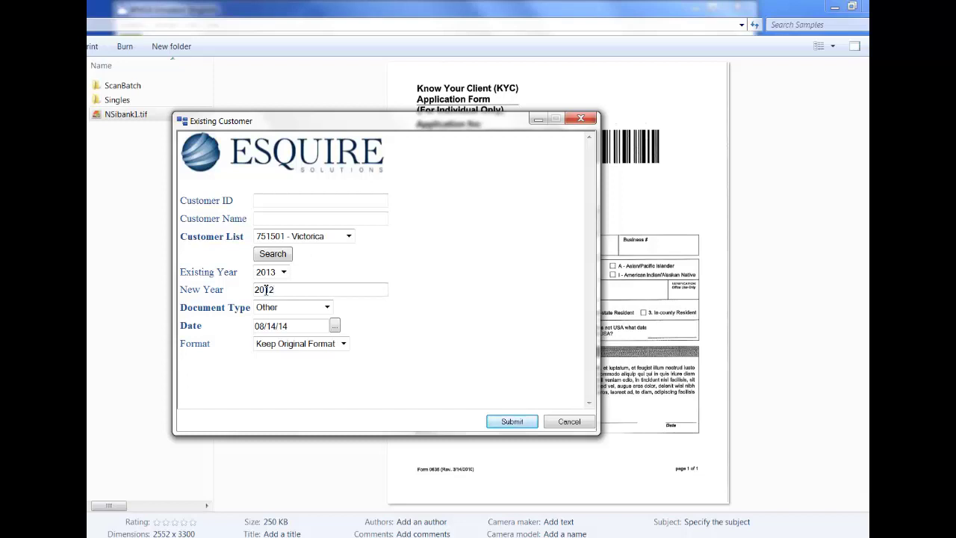
click(327, 306)
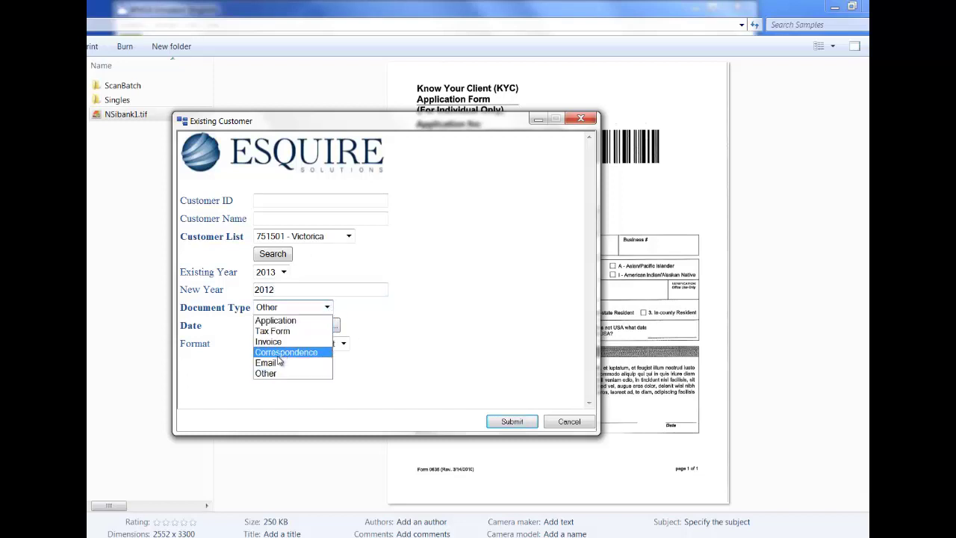
click(273, 331)
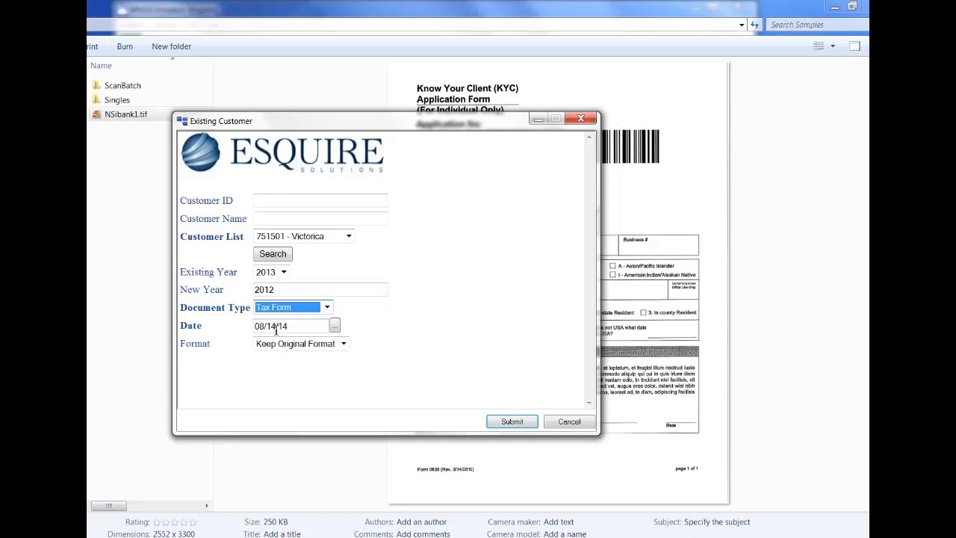
click(495, 421)
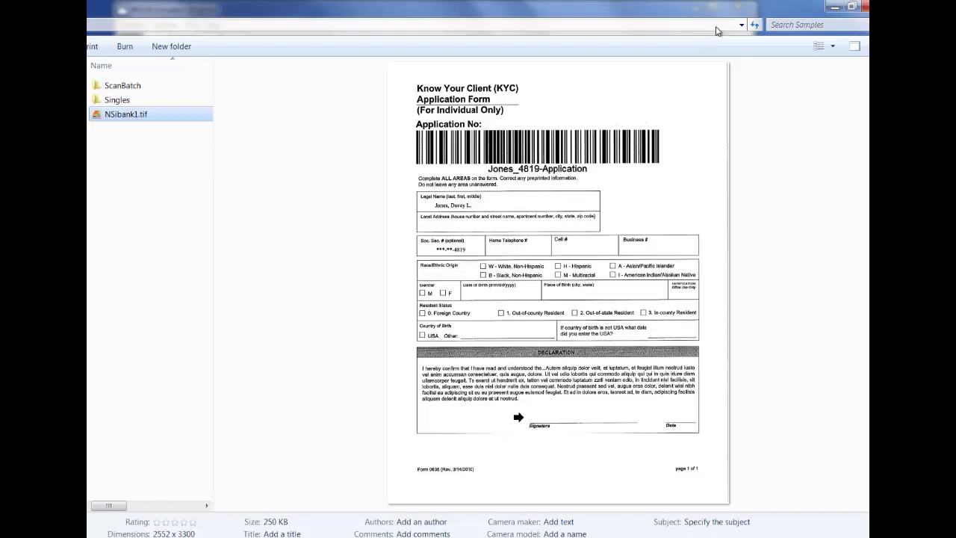
Close the Samples window and check the new client's 2012 folder for the submitted tax form.
click(864, 6)
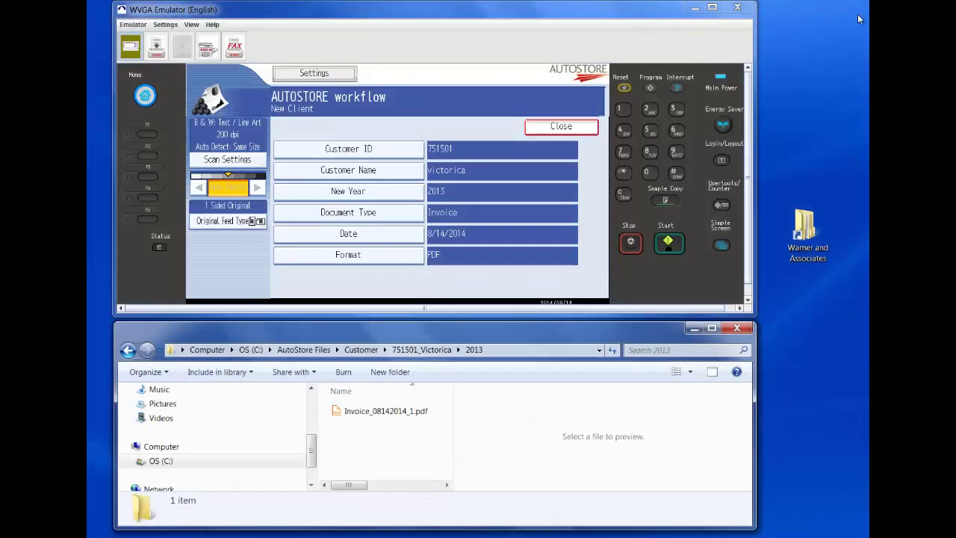
click(422, 350)
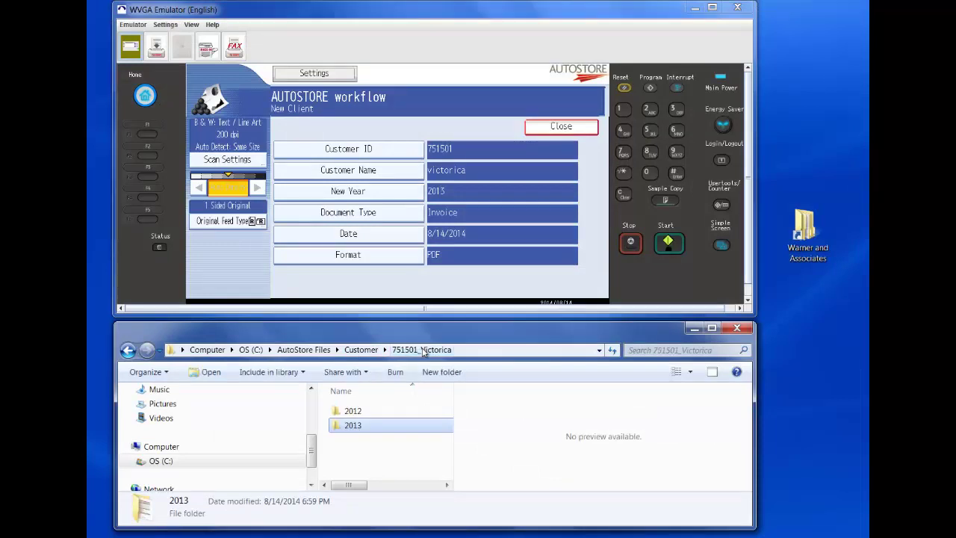
double_click(359, 413)
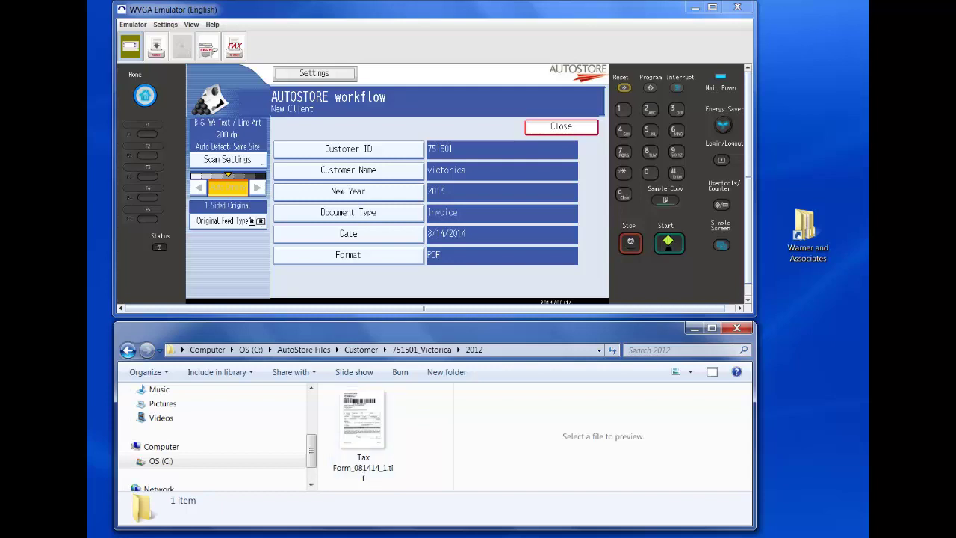
Switch to Outlook and send the selected tax documents email to AutoStore using the Existing Customer form.
key(alt+Tab)
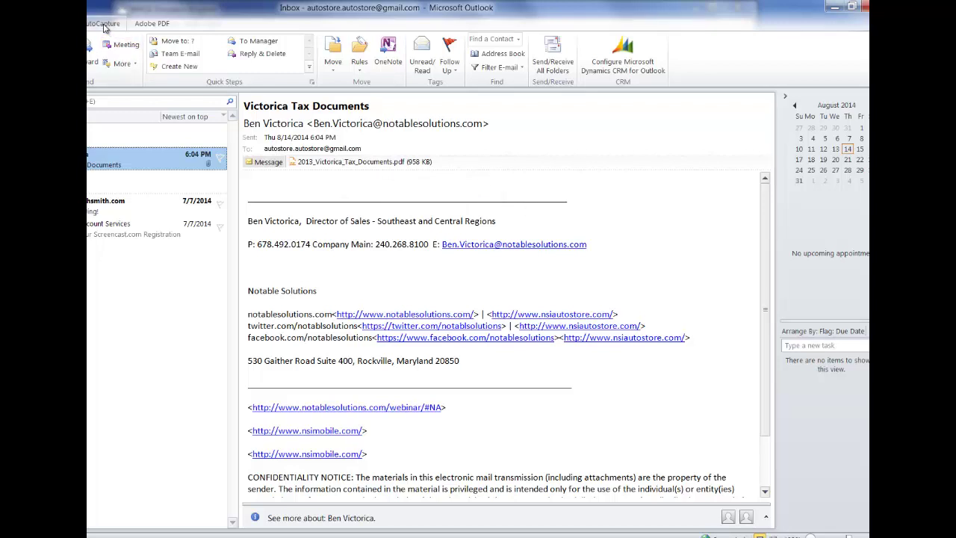
click(104, 25)
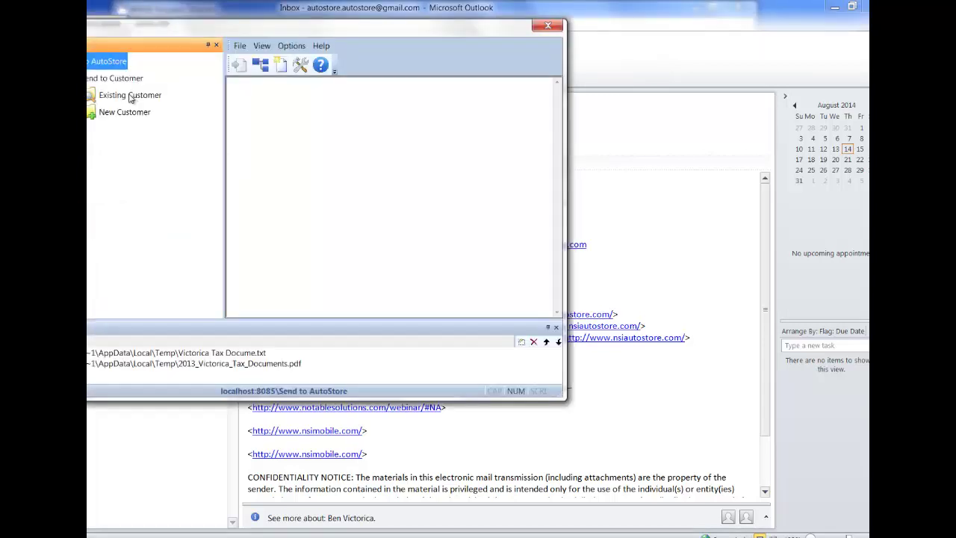
click(130, 96)
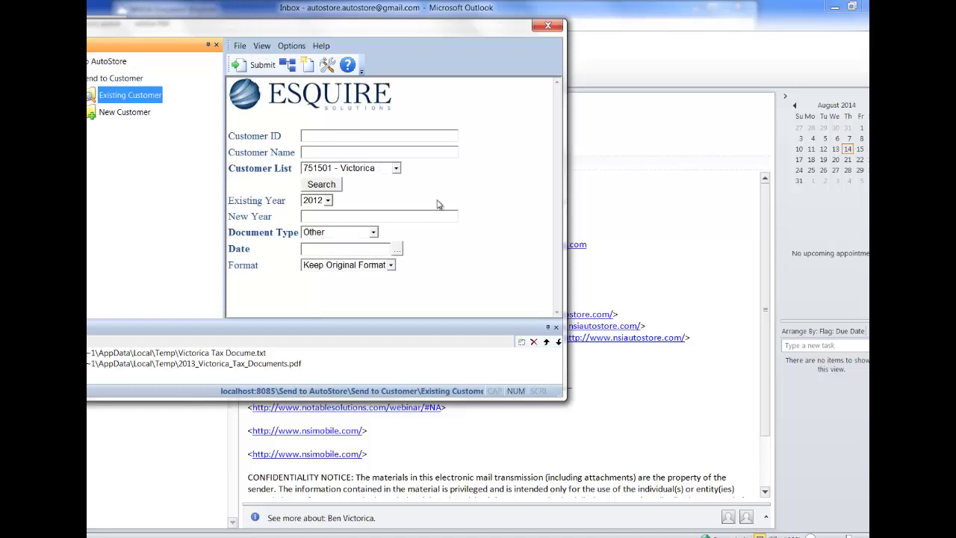
Set the document type to Email, submit the email with its attachment, and close the form and minimize Outlook.
click(372, 233)
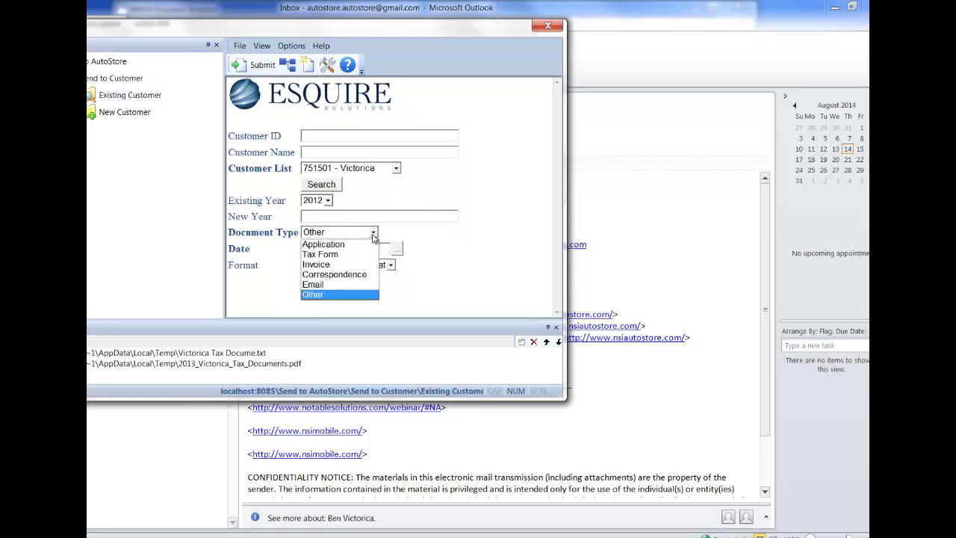
click(327, 285)
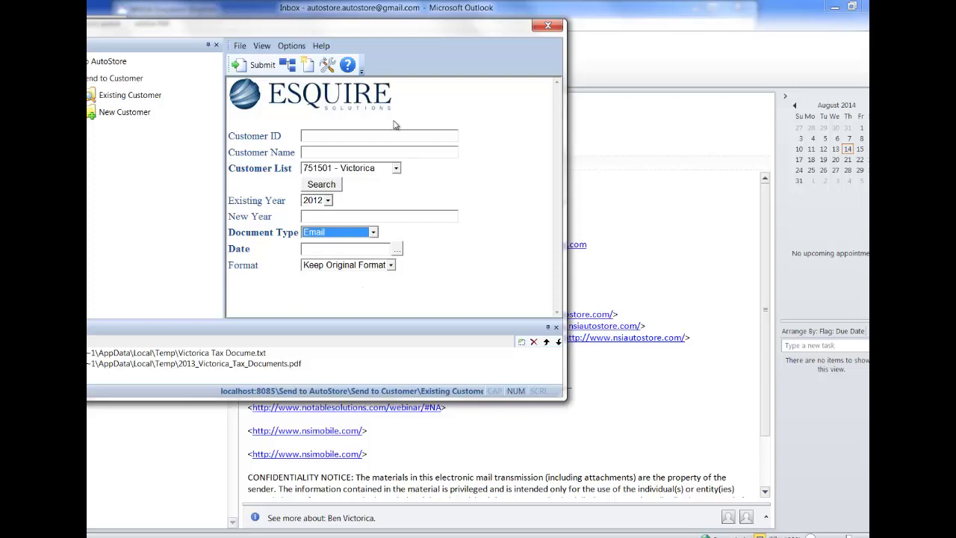
click(257, 65)
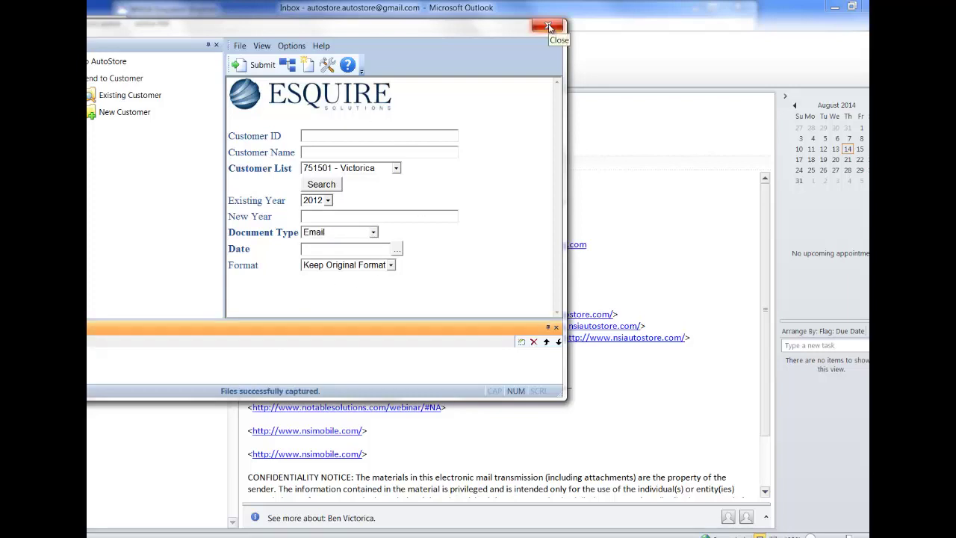
click(548, 27)
click(834, 8)
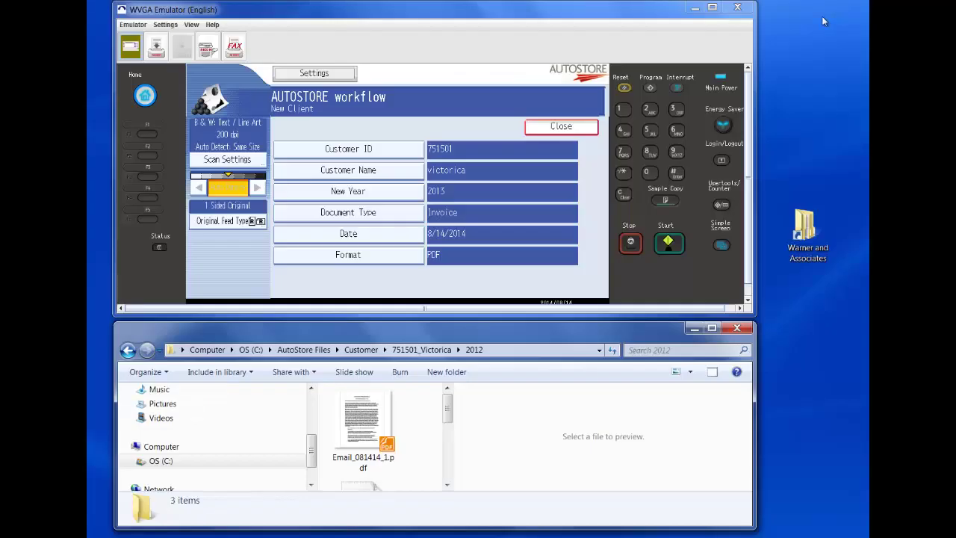